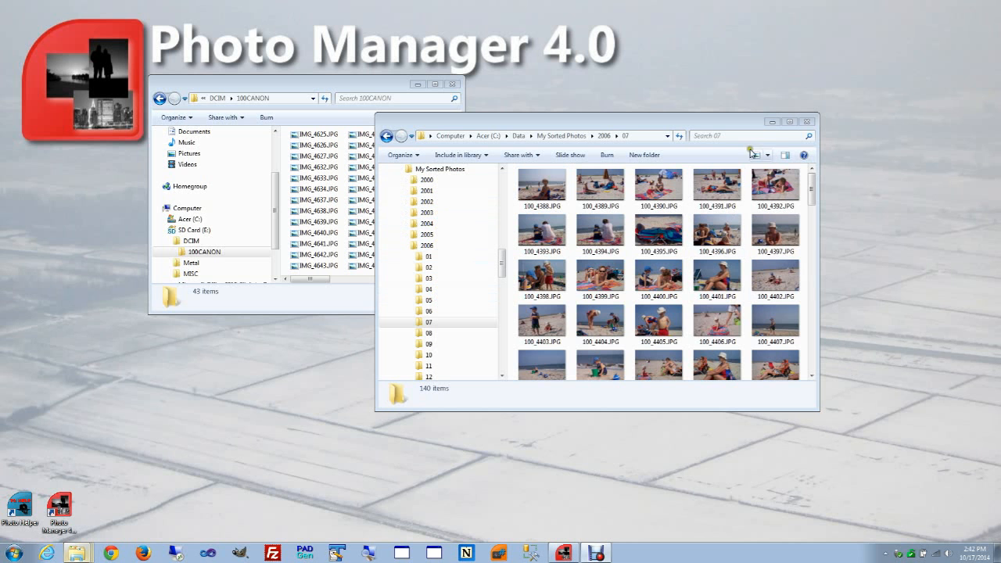
# Step: Minimize both Explorer windows, switch to Photo Manager and open its defaults setup wizard
pyautogui.click(767, 122)
pyautogui.click(418, 84)
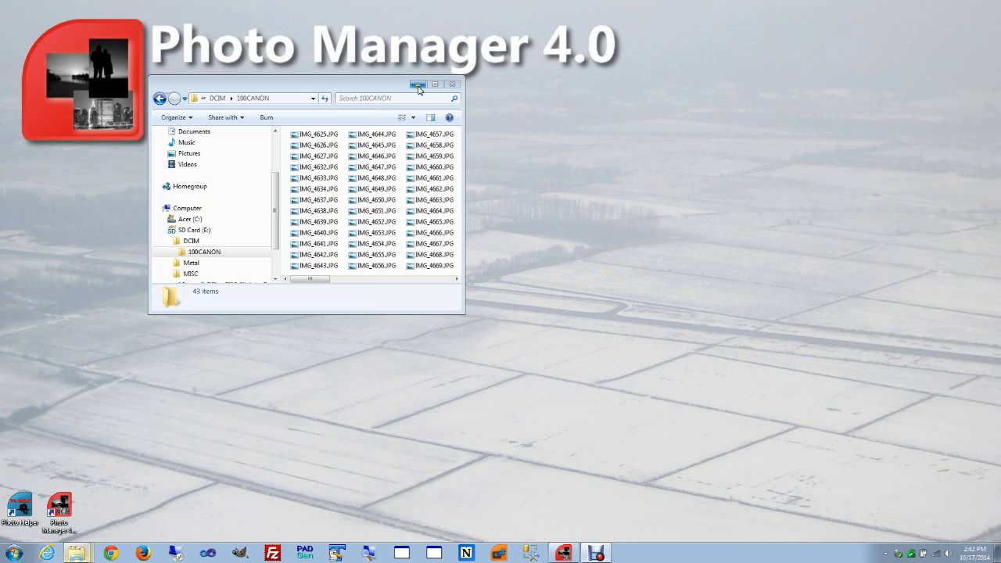
pyautogui.click(577, 552)
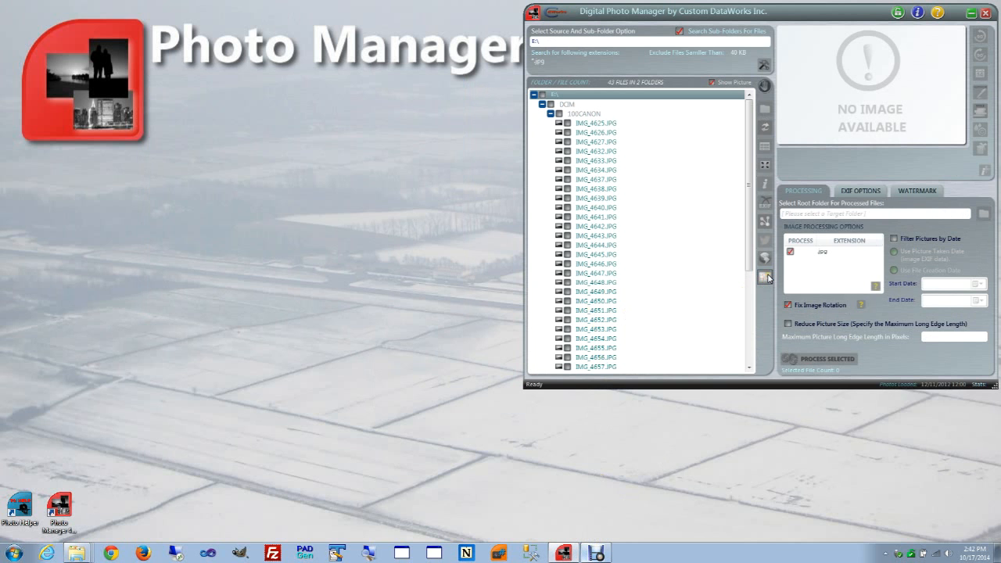
pyautogui.click(766, 277)
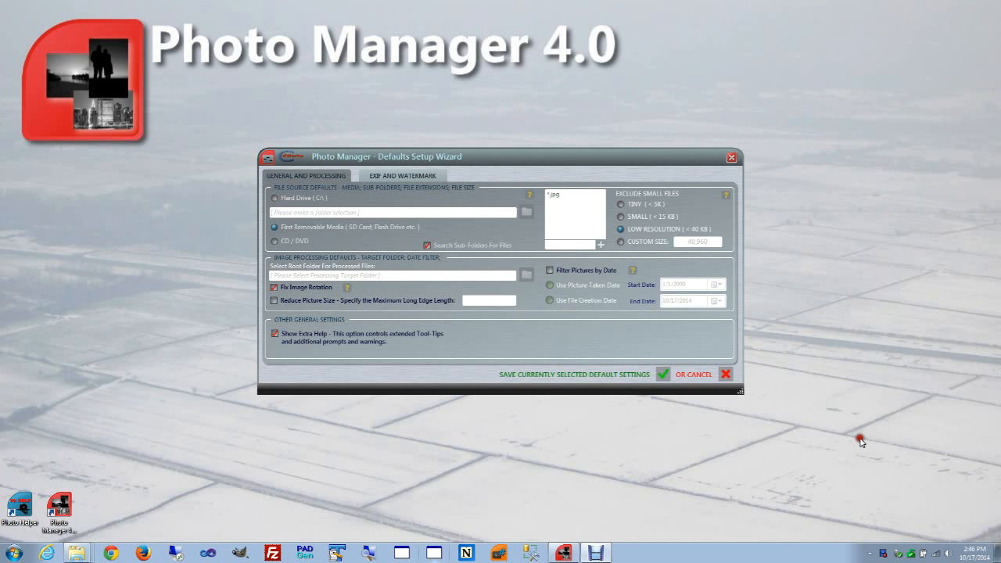
# Step: Create a folder named phmDemo in C:\Data and set it as the default root folder for processed files
pyautogui.click(499, 276)
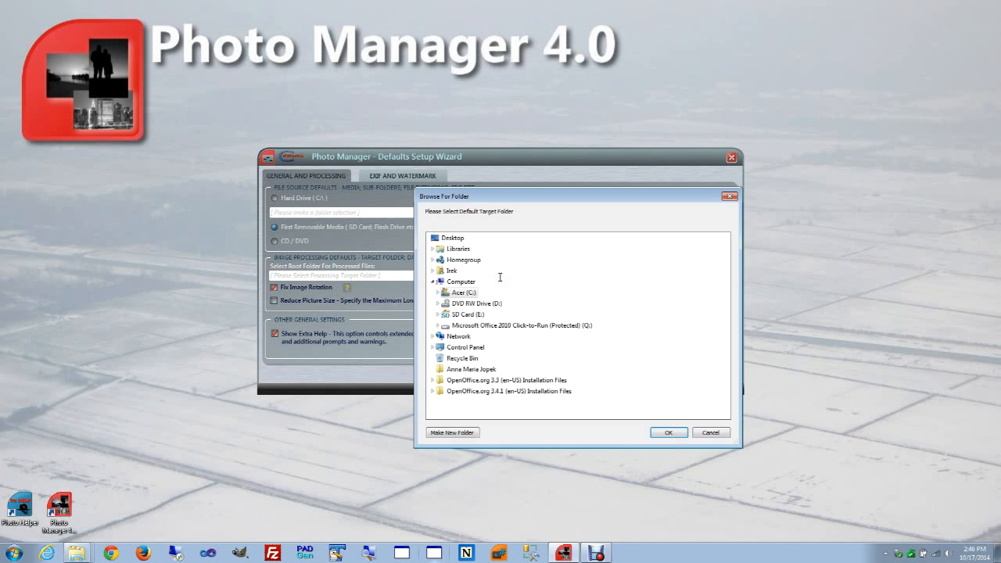
pyautogui.doubleClick(462, 292)
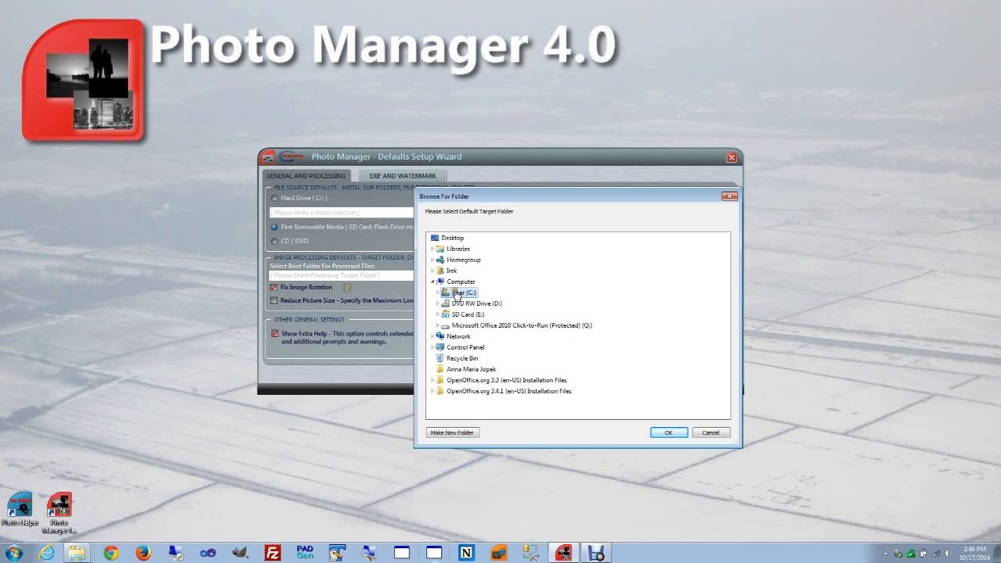
pyautogui.doubleClick(462, 359)
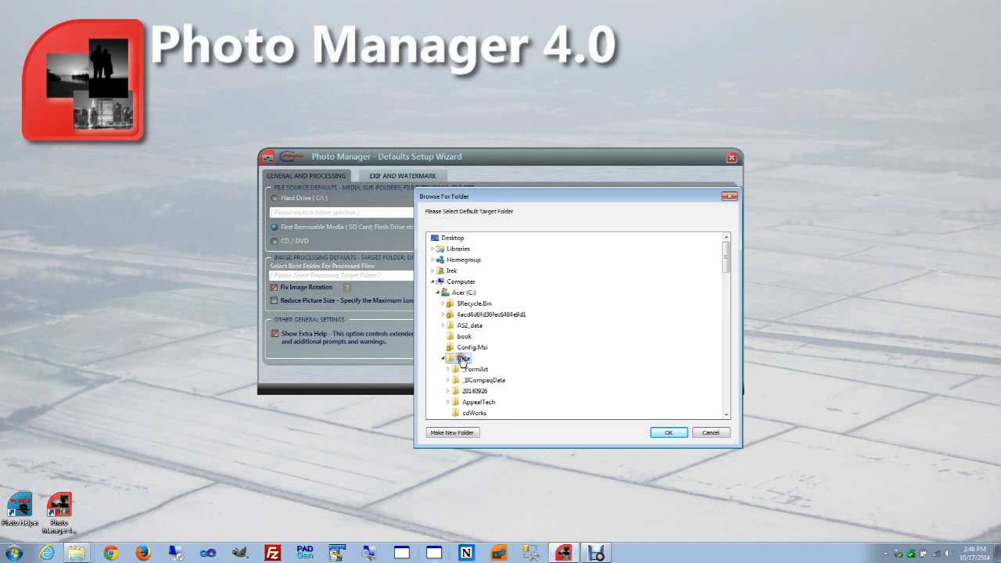
pyautogui.click(465, 431)
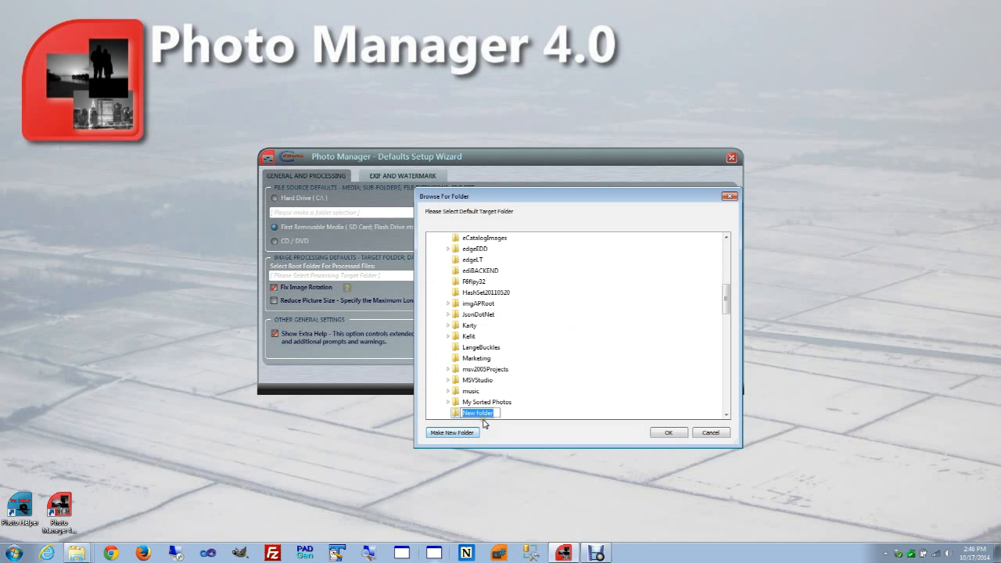
pyautogui.write('ph')
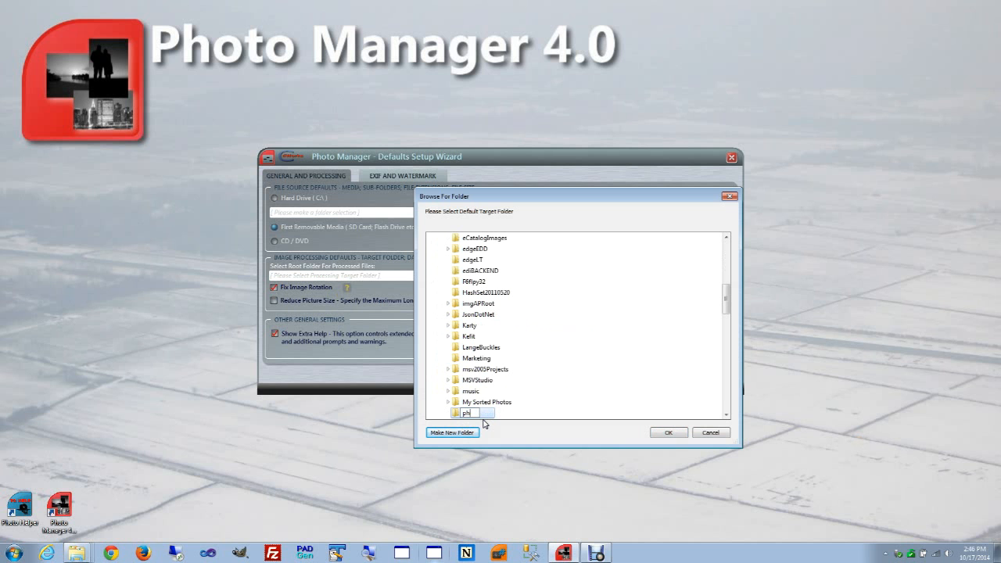
pyautogui.write('mDemo')
pyautogui.press('Escape')
pyautogui.write('phmDemo')
pyautogui.press('Return')
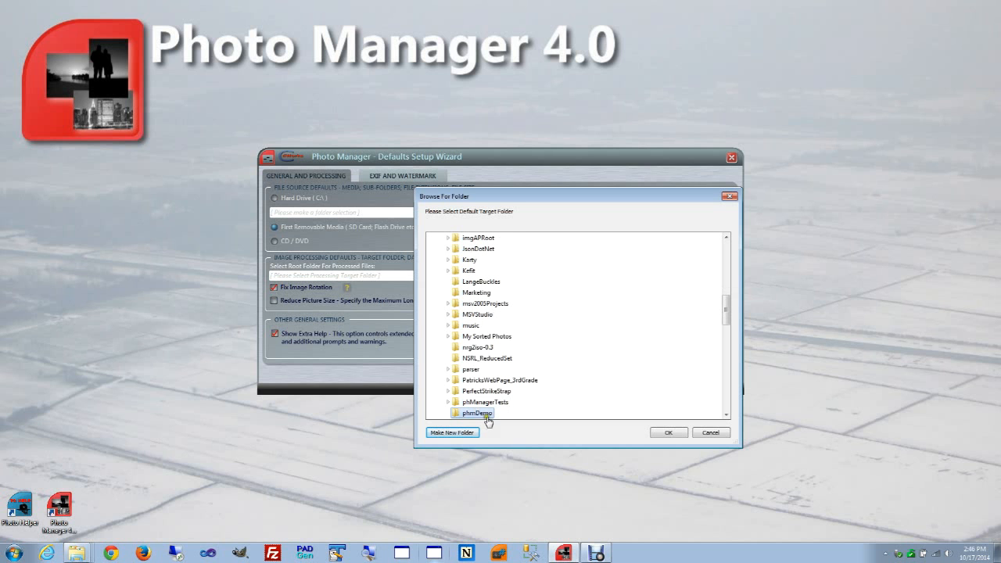
pyautogui.click(663, 433)
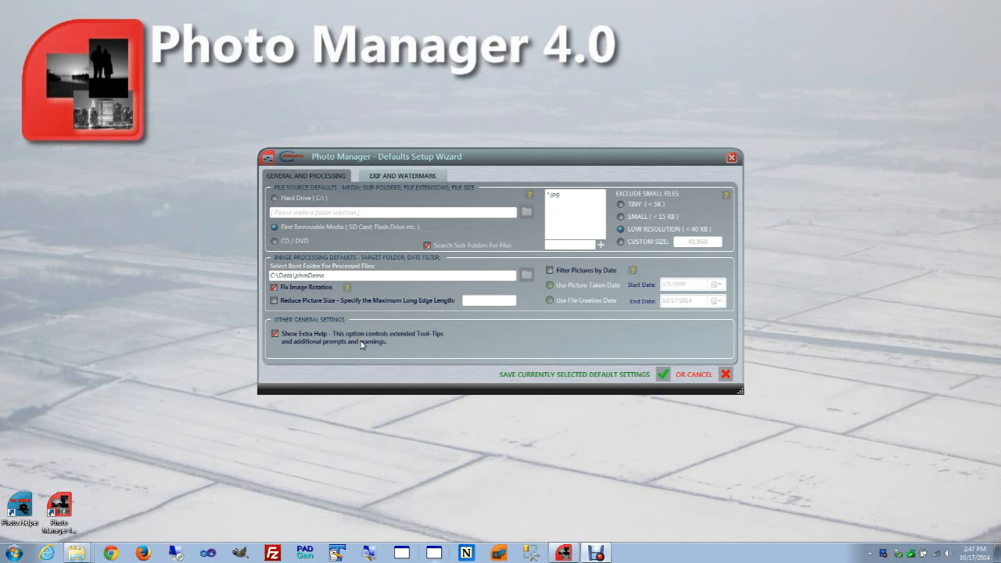
# Step: Check the default author in the EXIF settings, save the defaults and activate them as the current settings
pyautogui.click(389, 175)
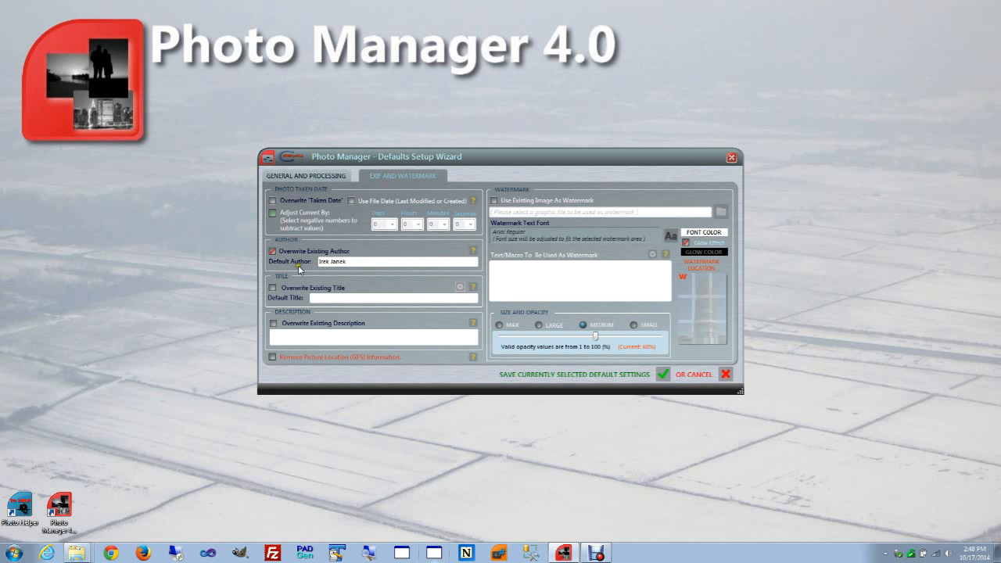
pyautogui.click(361, 261)
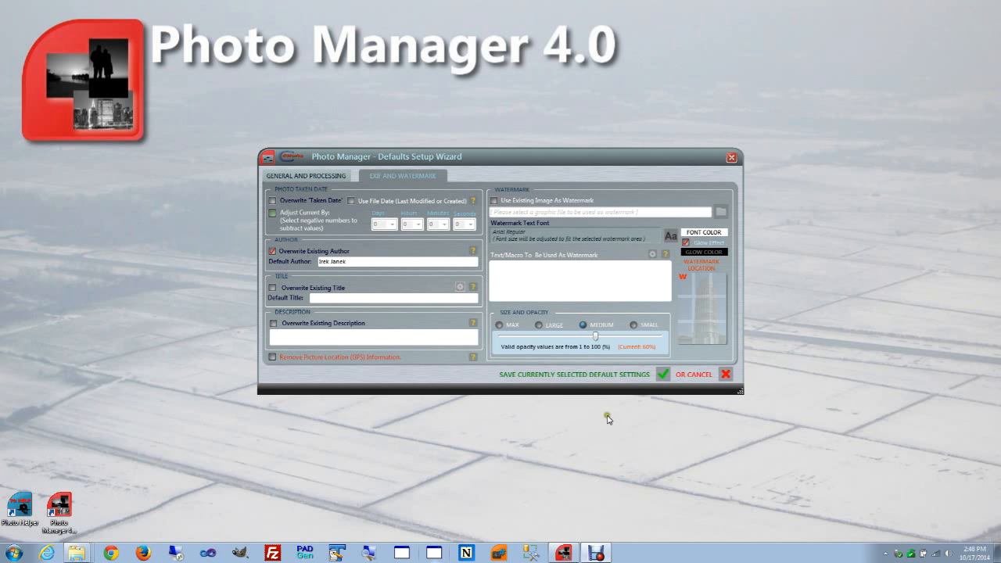
pyautogui.click(661, 375)
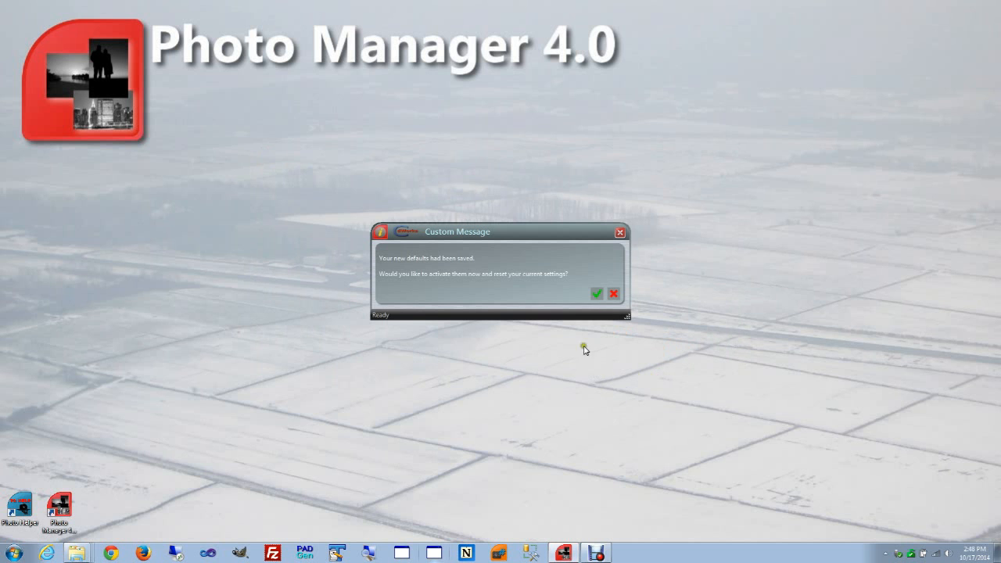
pyautogui.click(595, 295)
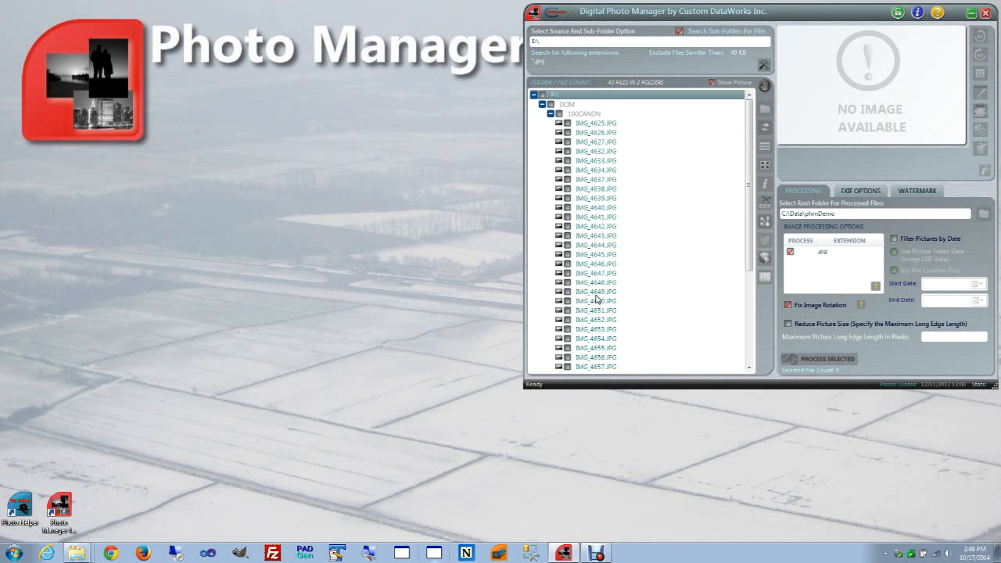
# Step: Restart Photo Manager and select all pictures under E:\ for processing, with the source Explorer folder shown
pyautogui.click(844, 424)
pyautogui.click(986, 14)
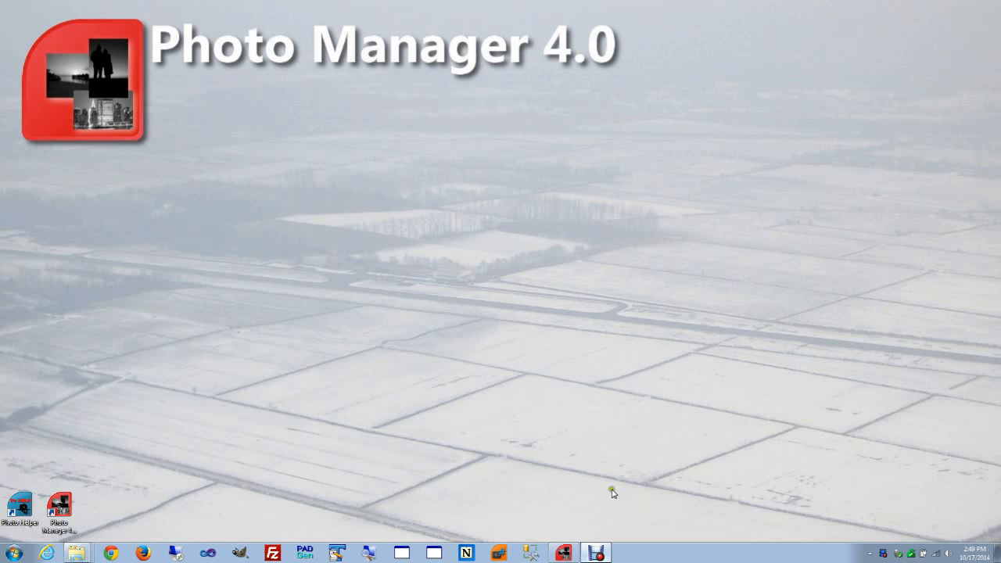
pyautogui.click(564, 553)
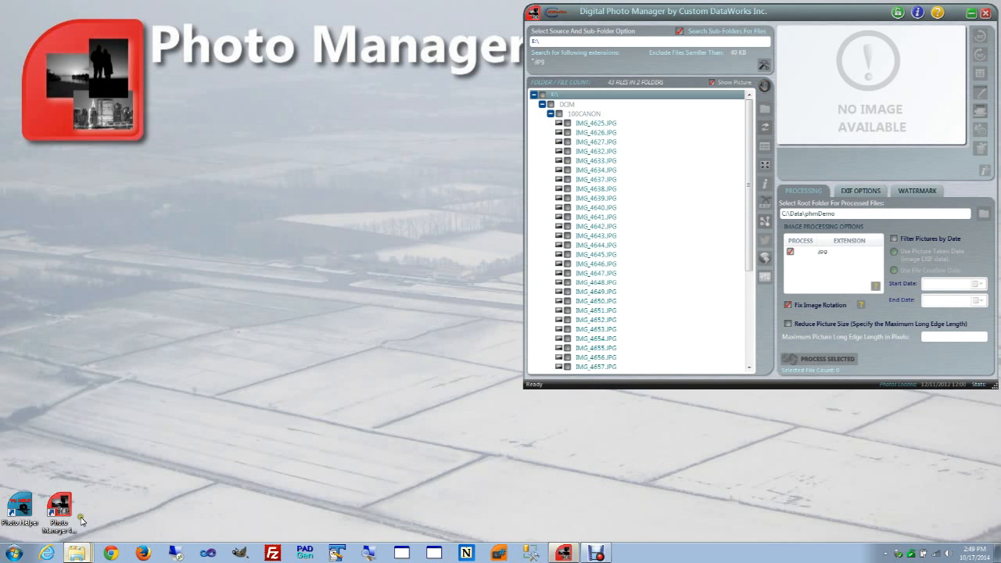
pyautogui.click(85, 553)
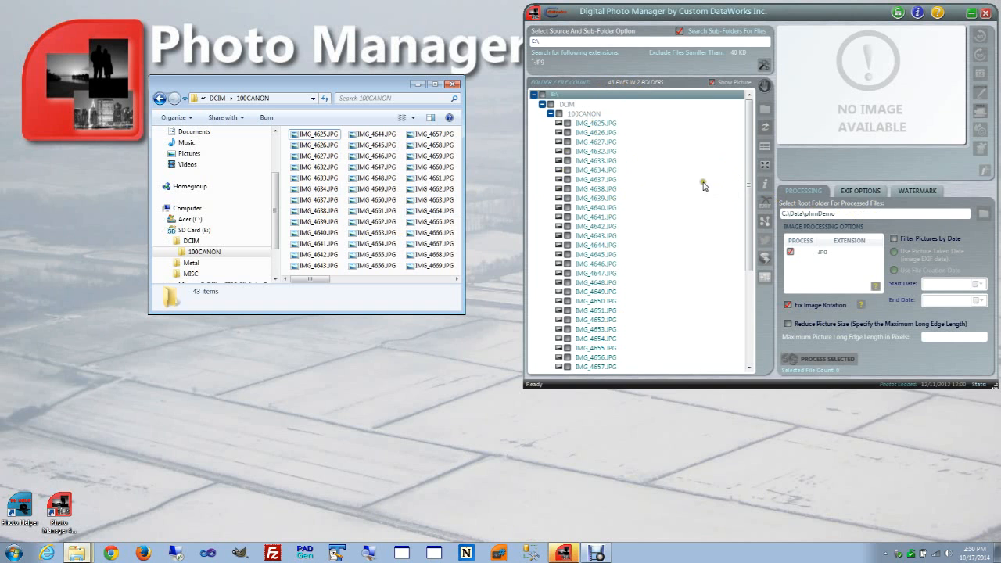
pyautogui.click(541, 95)
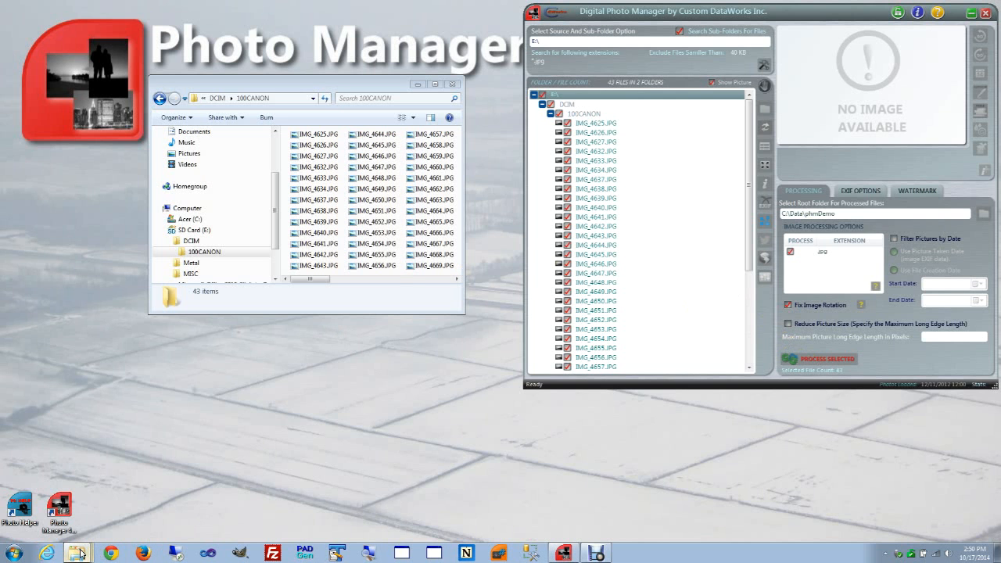
# Step: Show the C:\Data\phmDemo target folder beside Photo Manager and start processing the selected pictures
pyautogui.click(70, 528)
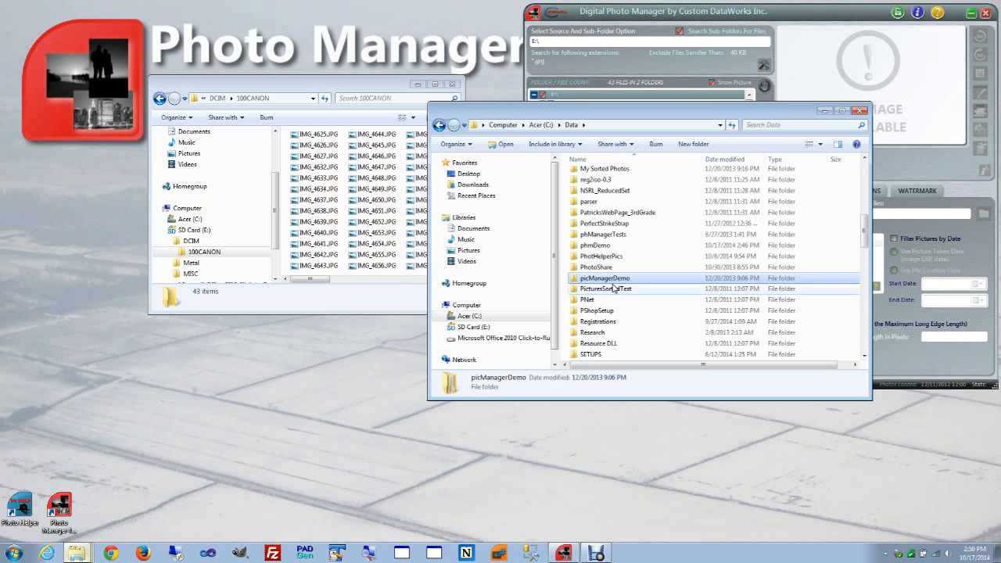
pyautogui.click(607, 268)
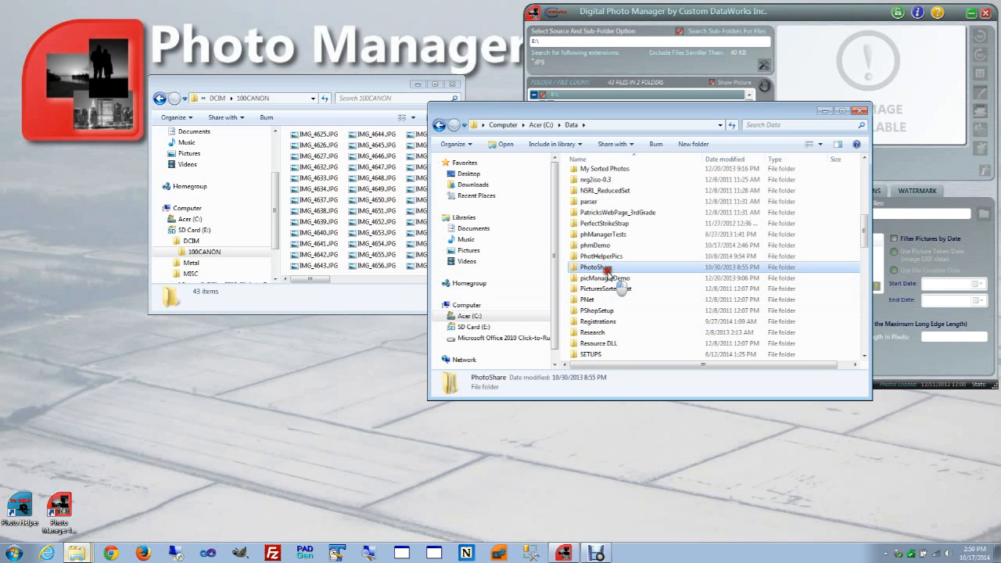
pyautogui.write('ph')
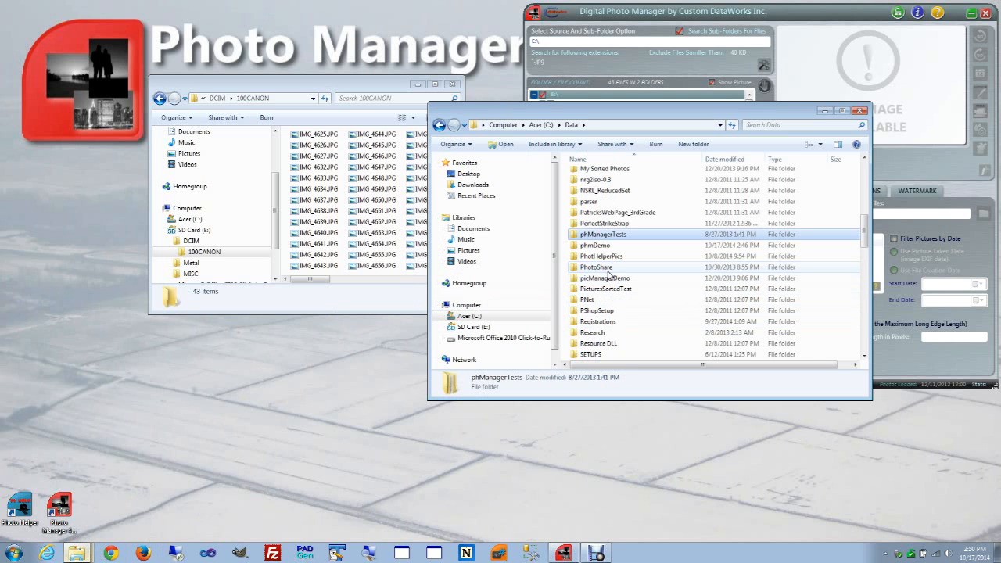
pyautogui.doubleClick(599, 247)
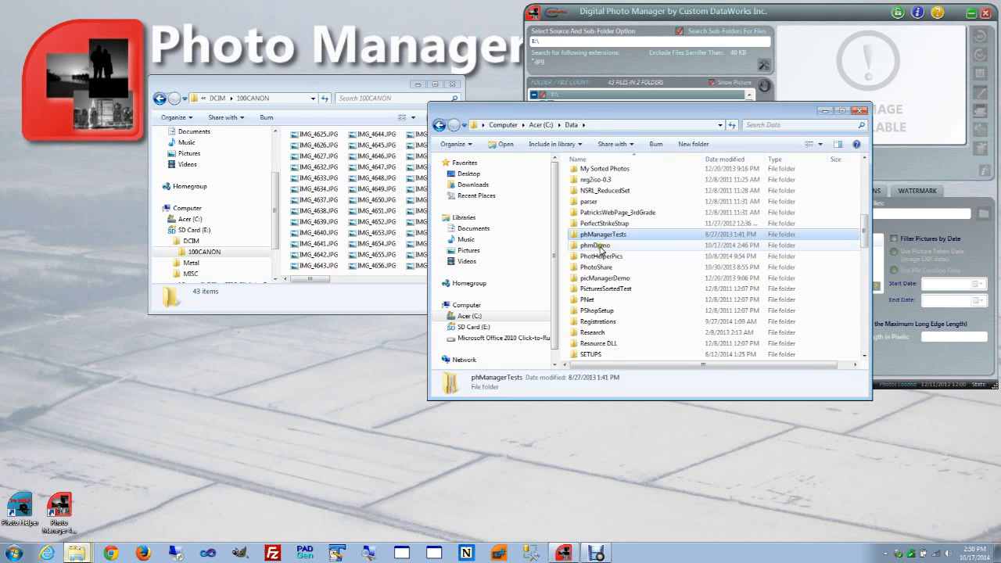
pyautogui.moveTo(646, 115); pyautogui.dragTo(263, 98)
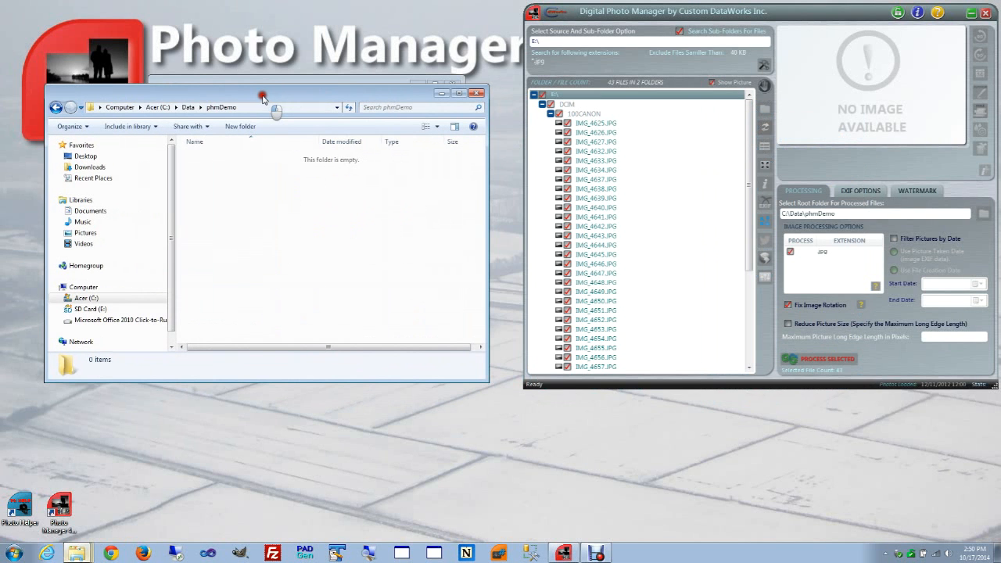
pyautogui.click(812, 360)
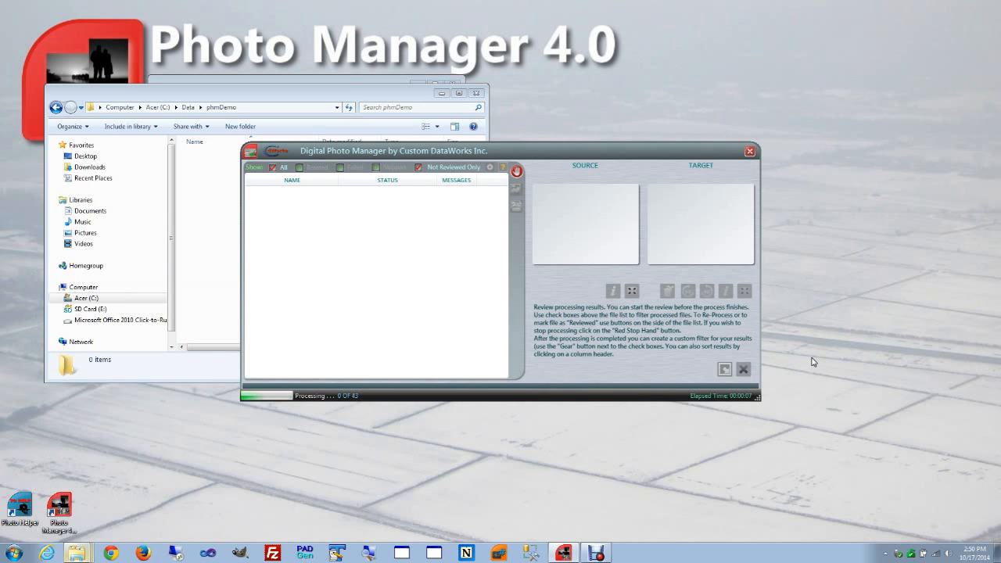
# Step: Examine the processed pictures in the 2010\12 subfolder of phmDemo using the expanded folder tree
pyautogui.click(330, 98)
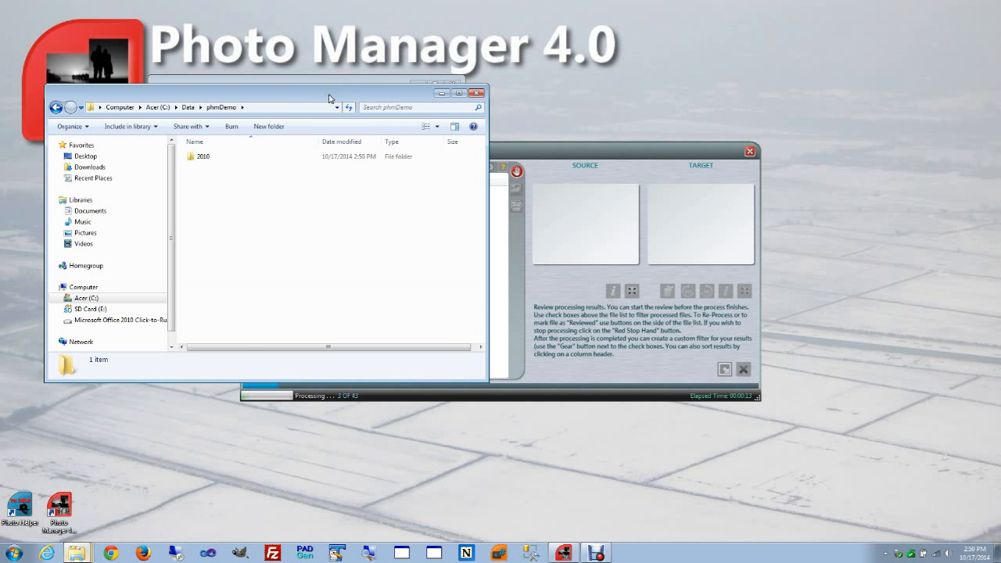
pyautogui.click(193, 159)
pyautogui.doubleClick(193, 159)
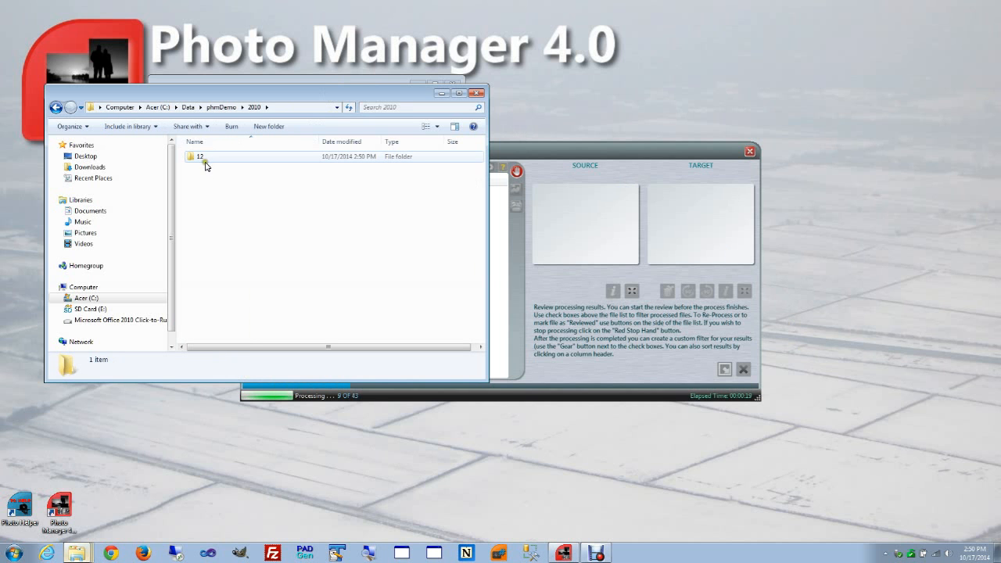
pyautogui.click(60, 299)
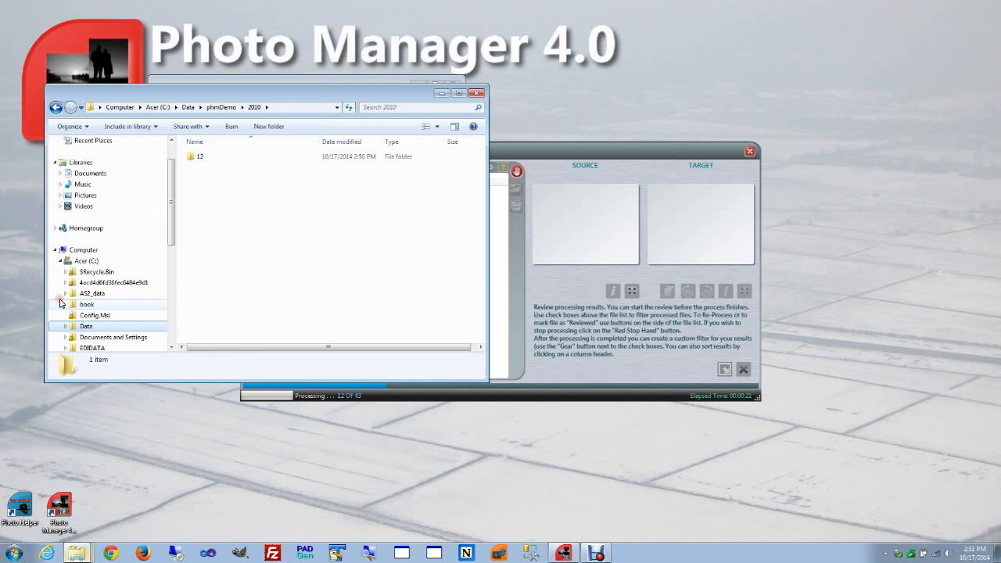
pyautogui.click(65, 326)
pyautogui.click(72, 328)
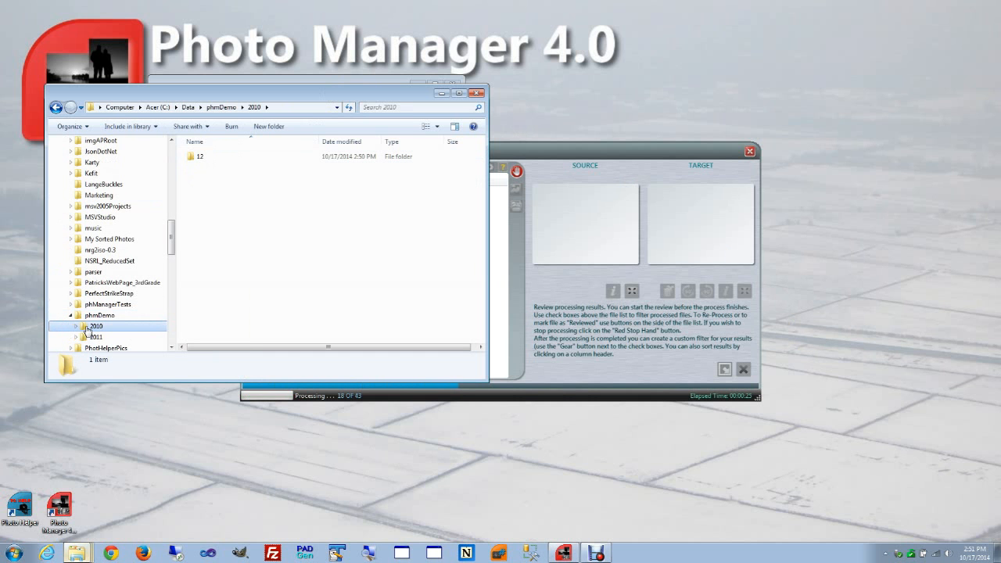
pyautogui.click(76, 326)
pyautogui.click(102, 340)
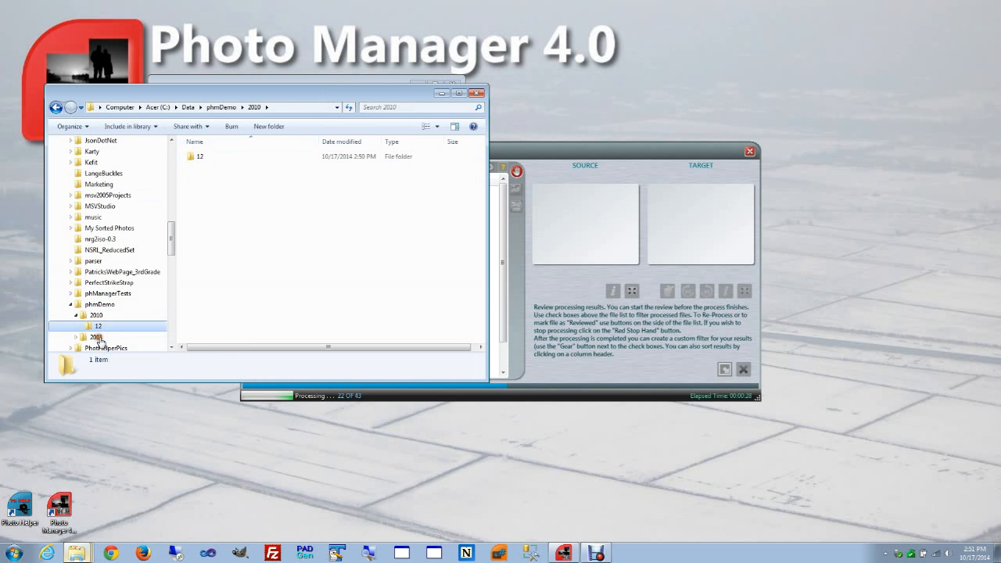
pyautogui.click(172, 347)
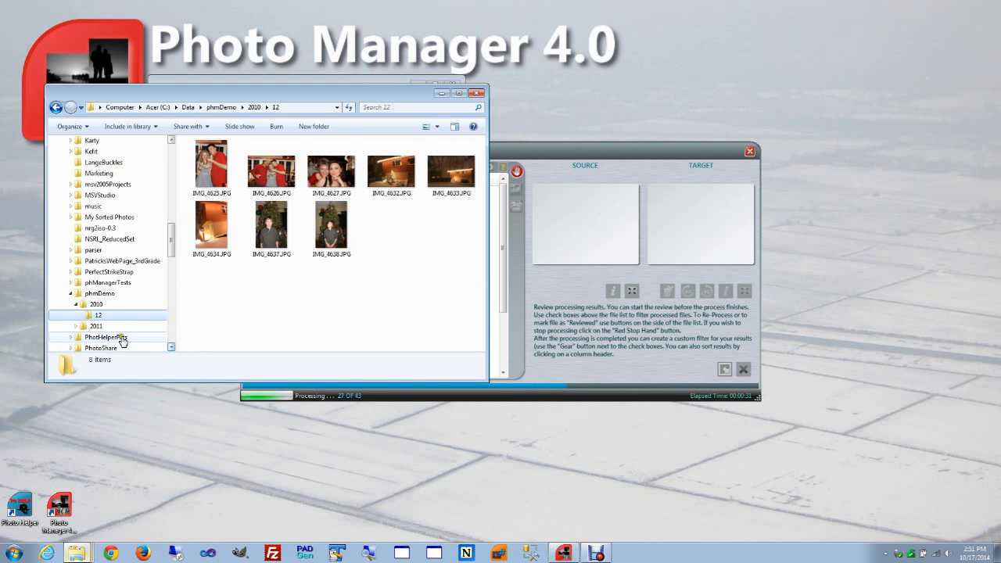
# Step: Examine the pictures sorted into phmDemo\2011\01, and minimize that Explorer window to return to the processing results
pyautogui.click(77, 326)
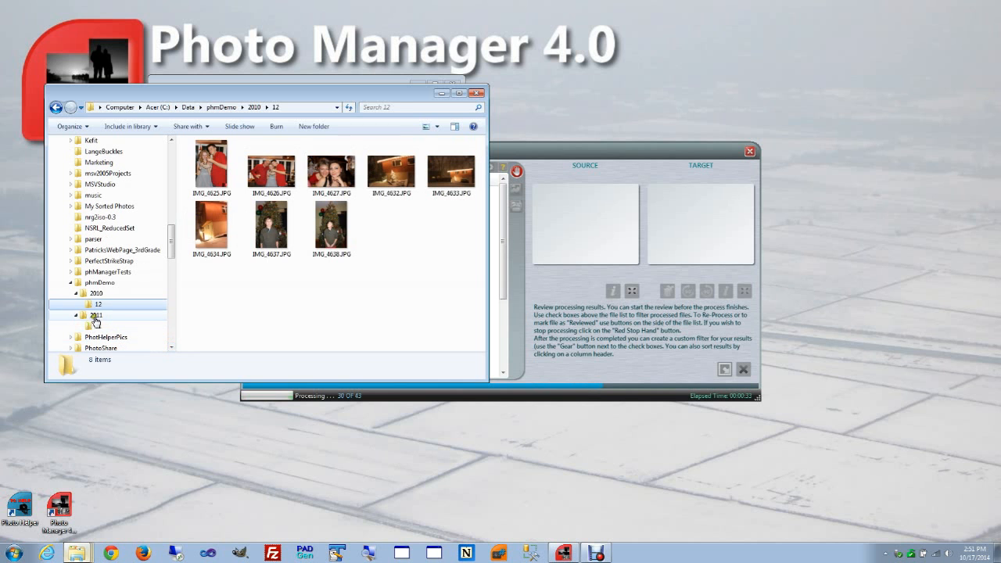
pyautogui.click(95, 316)
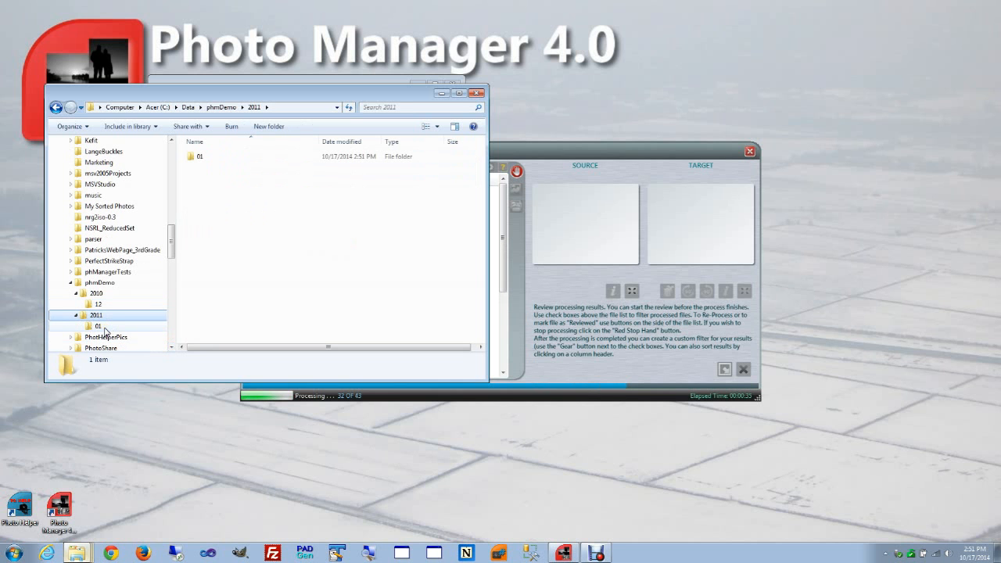
pyautogui.click(99, 326)
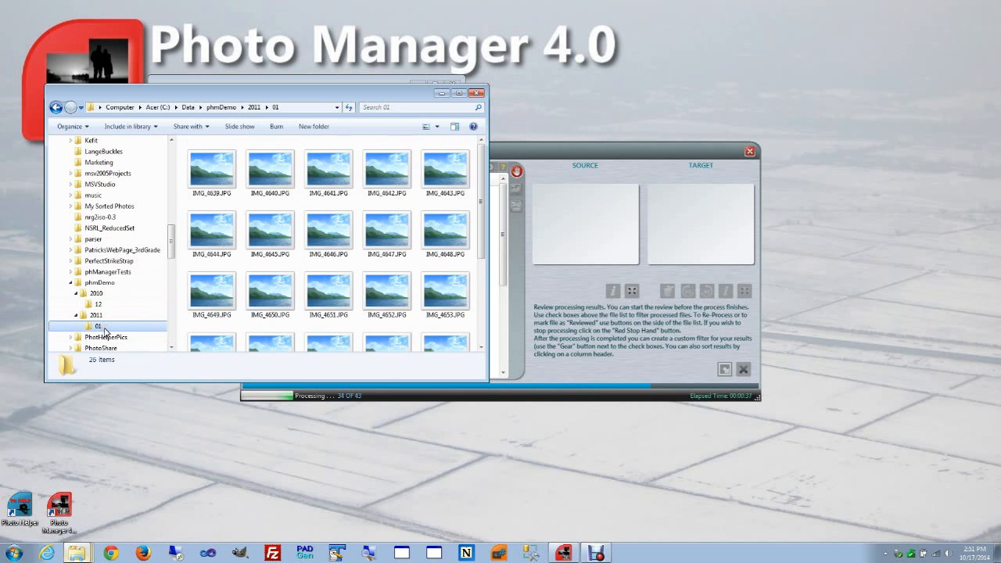
pyautogui.click(441, 93)
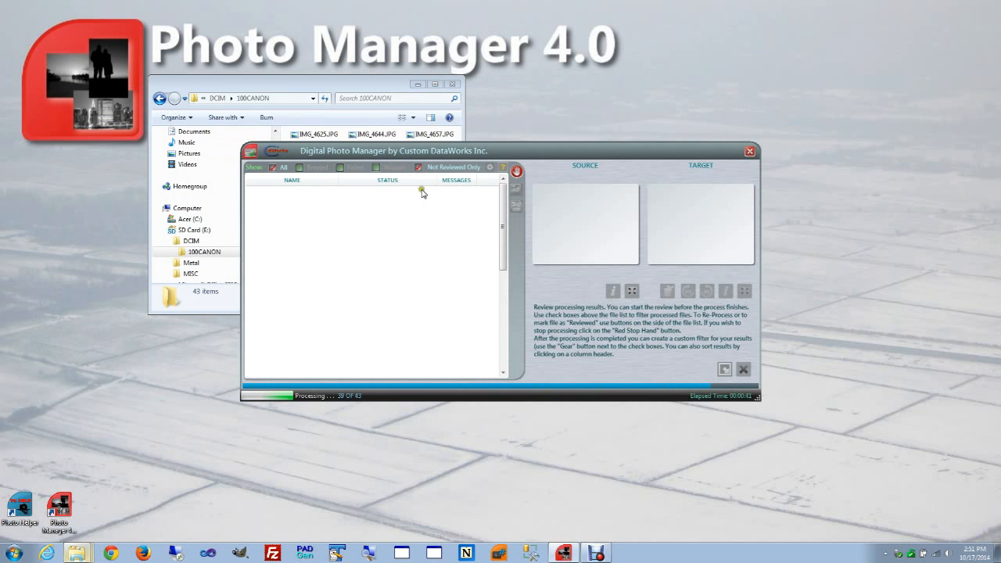
pyautogui.click(725, 369)
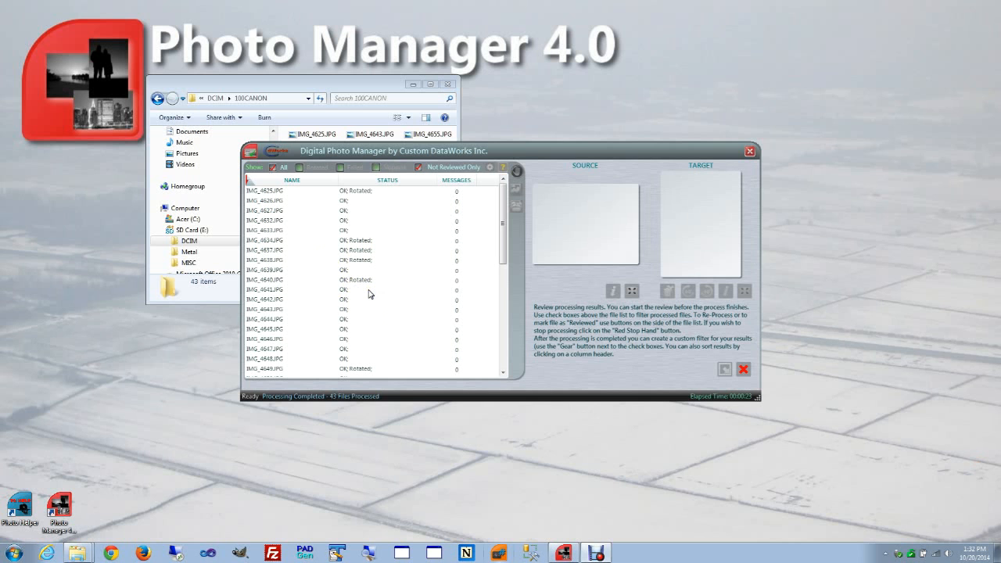
# Step: Select IMG_4634.JPG in the processing results and view its target picture in full screen
pyautogui.click(266, 241)
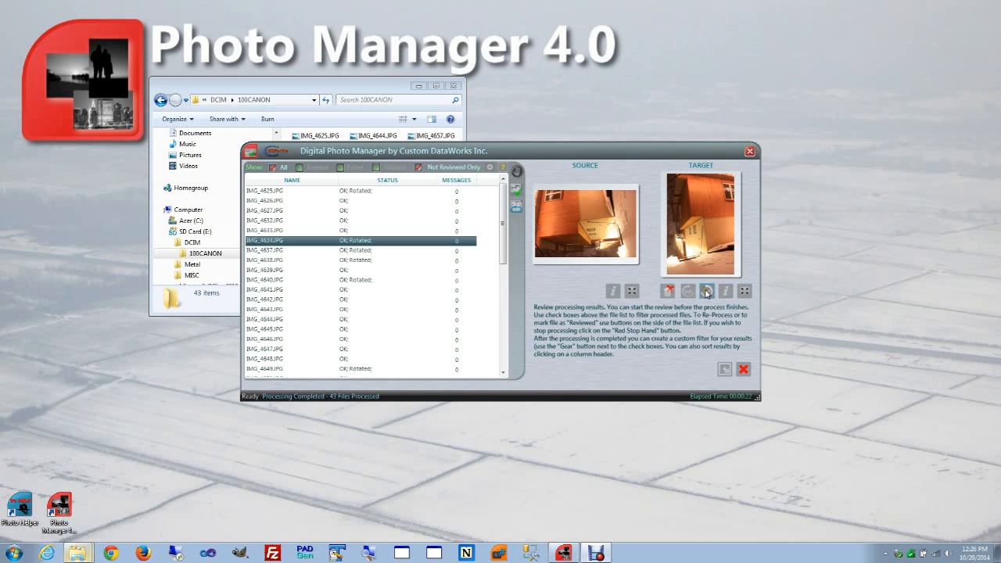
pyautogui.click(727, 297)
pyautogui.click(745, 291)
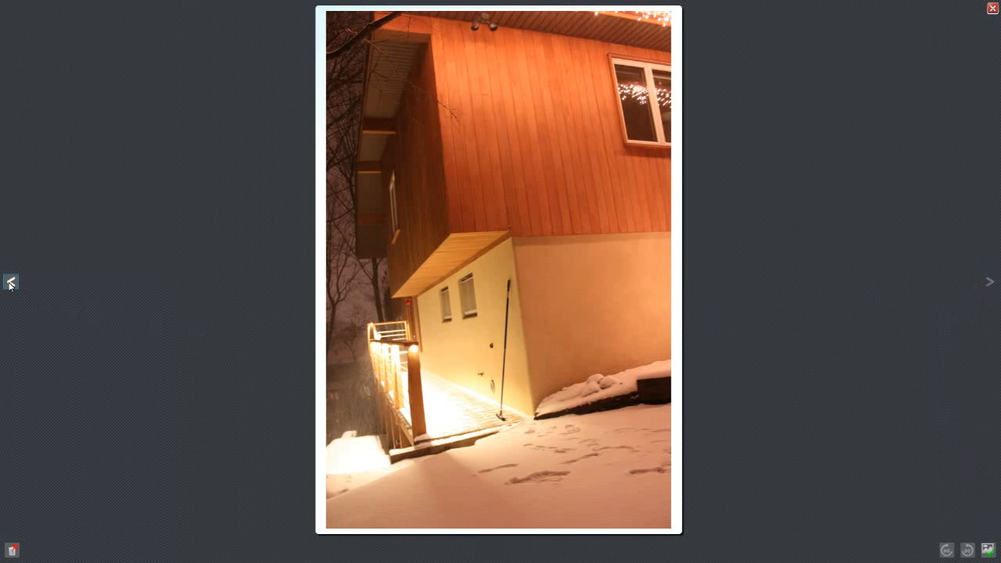
# Step: Rotate the target picture 90 degrees counterclockwise and back again, and mark it as reviewed
pyautogui.click(968, 551)
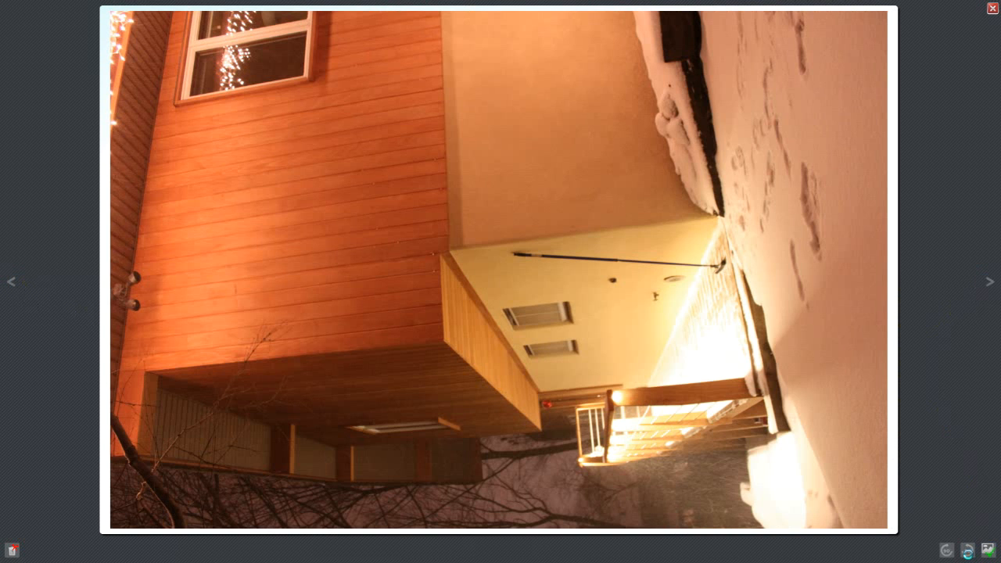
pyautogui.click(947, 552)
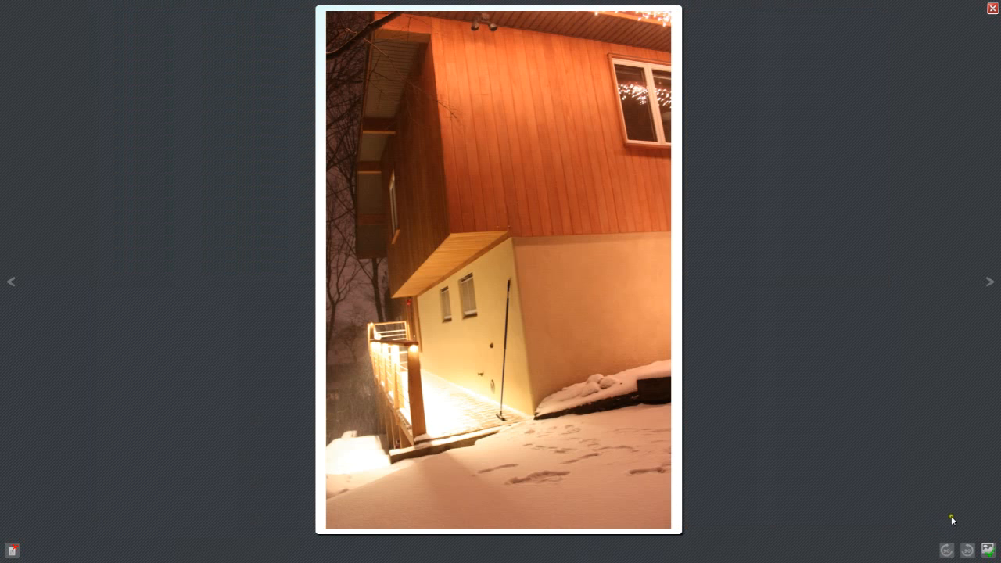
pyautogui.click(988, 552)
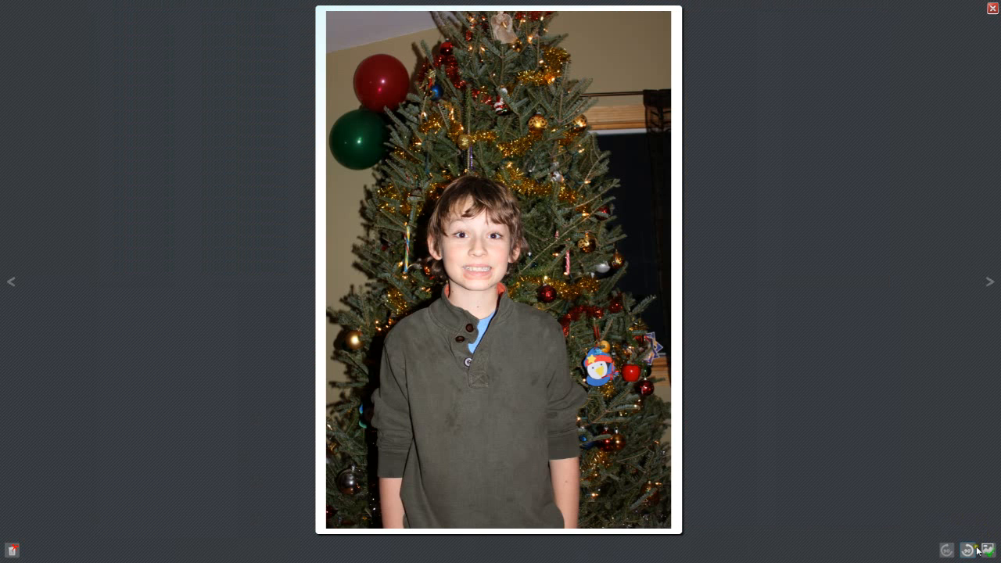
# Step: Leave the full-screen view and close the processing results after looking over the processed file list
pyautogui.click(957, 334)
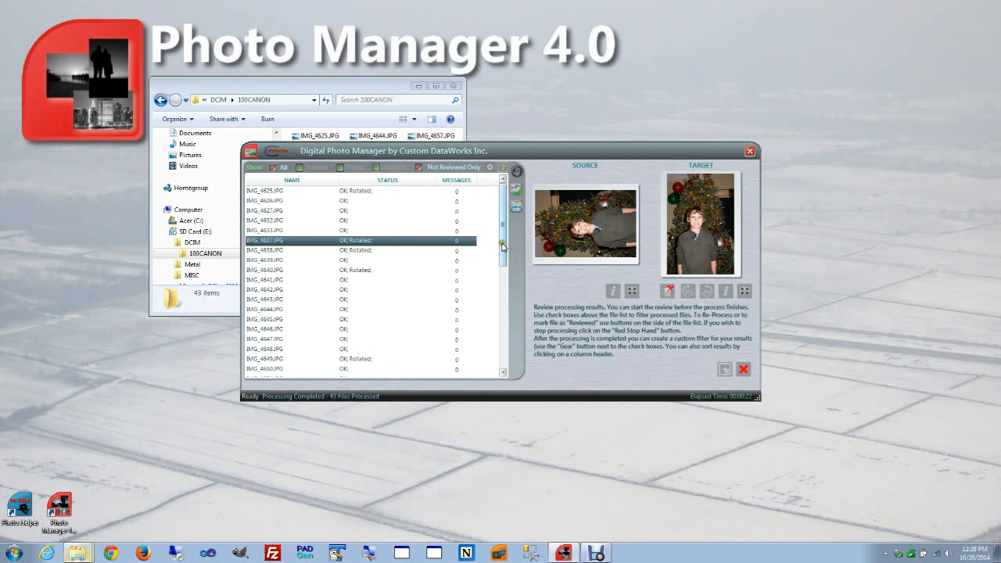
pyautogui.click(494, 301)
pyautogui.moveTo(494, 301); pyautogui.dragTo(498, 241)
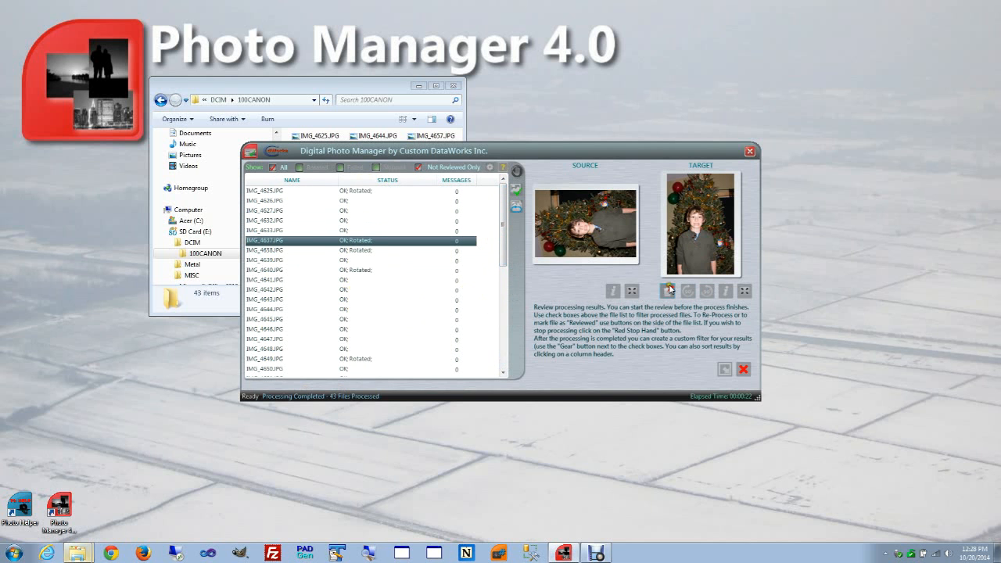
pyautogui.click(742, 372)
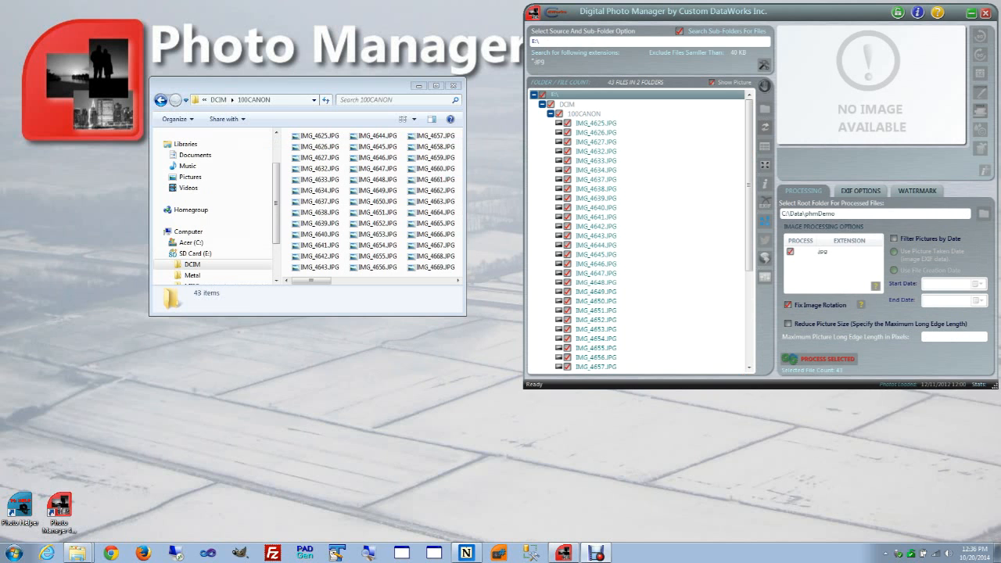
# Step: Close the 100CANON Explorer window and bring up the Photo Manager 4.0 note with the product web address
pyautogui.click(453, 86)
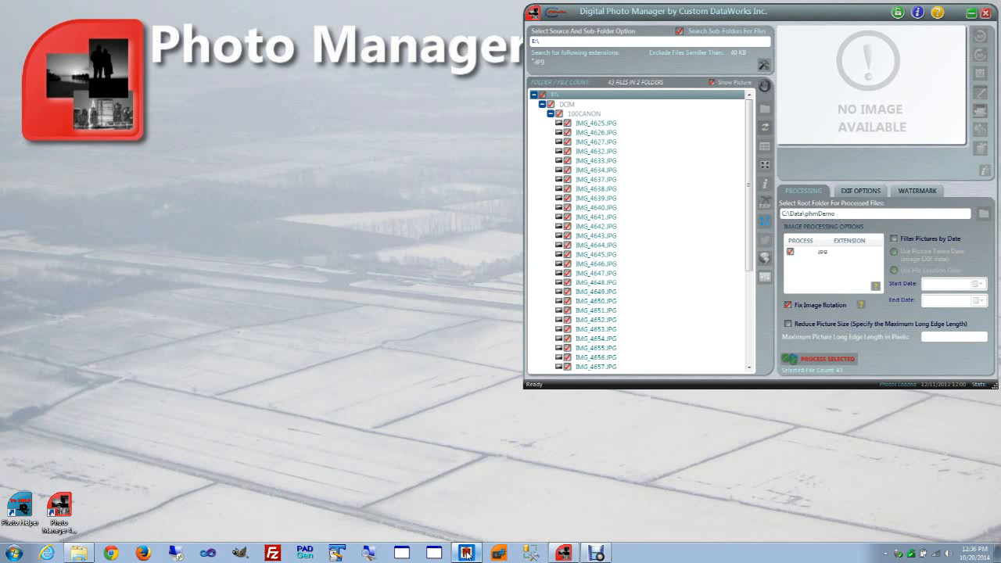
pyautogui.click(466, 552)
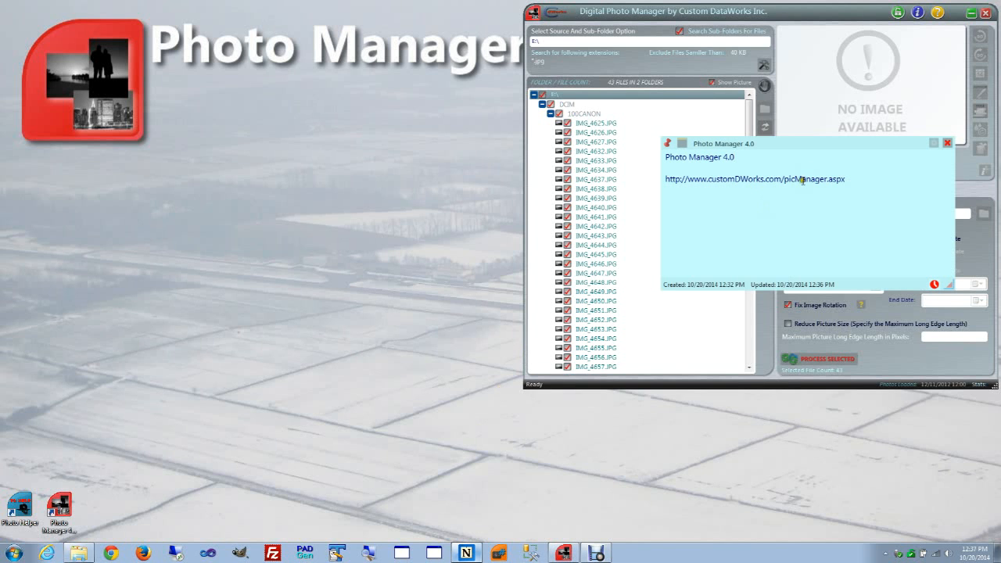